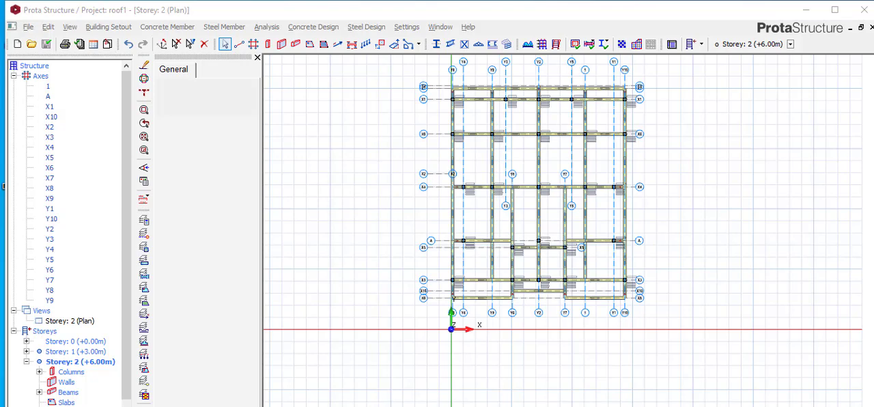
- Switch to Photos to read the comment in roof.jpeg, and return to the storey 2 plan around beam 2B39
key(alt+Tab)
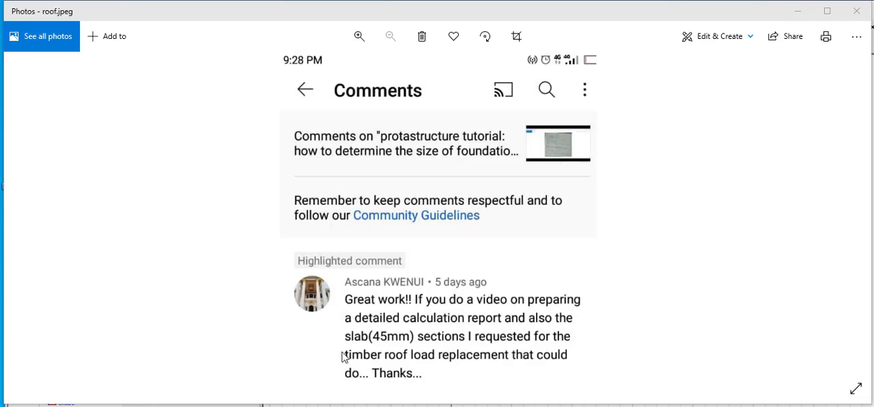
click(797, 11)
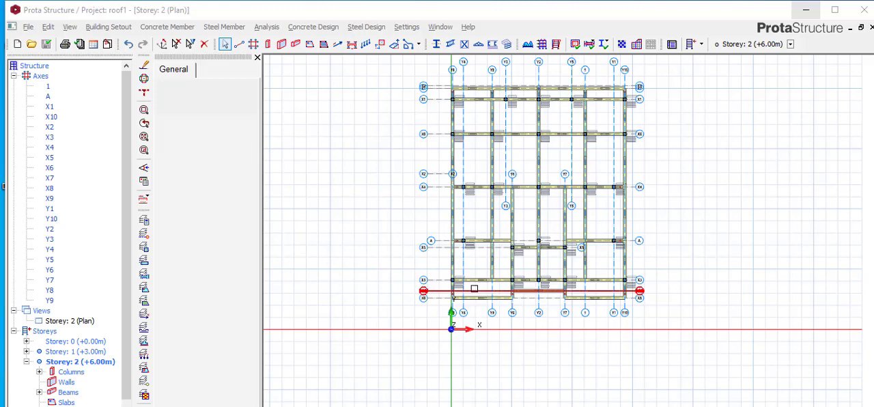
scroll(531, 127, up, 3)
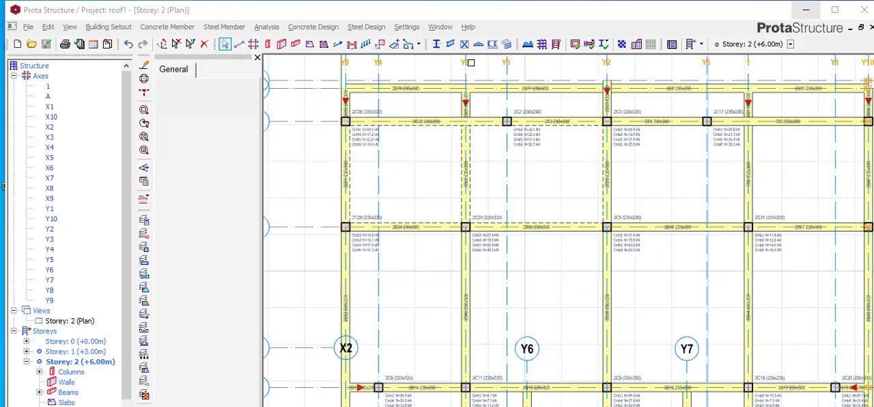
scroll(408, 141, up, 1)
scroll(412, 142, up, 1)
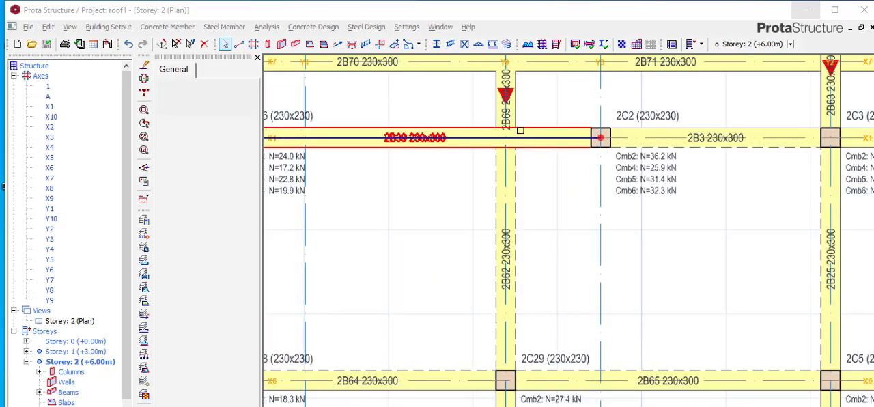
scroll(424, 144, down, 1)
scroll(430, 146, up, 1)
- Open the wall load of beam 2B39 for editing
right_click(451, 144)
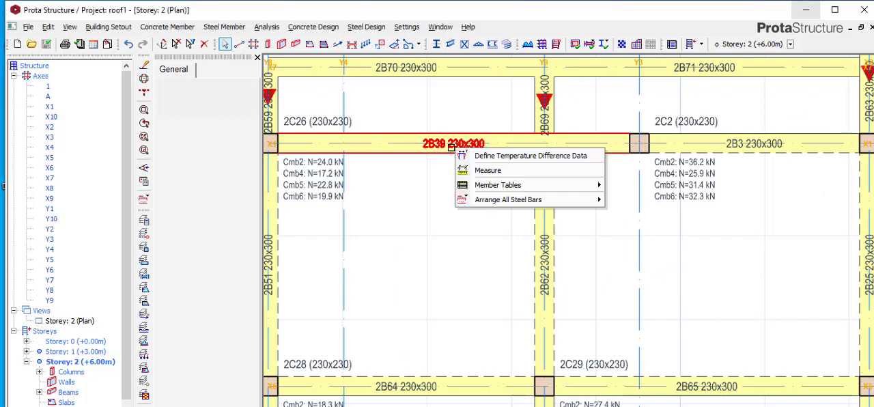
click(428, 150)
right_click(430, 149)
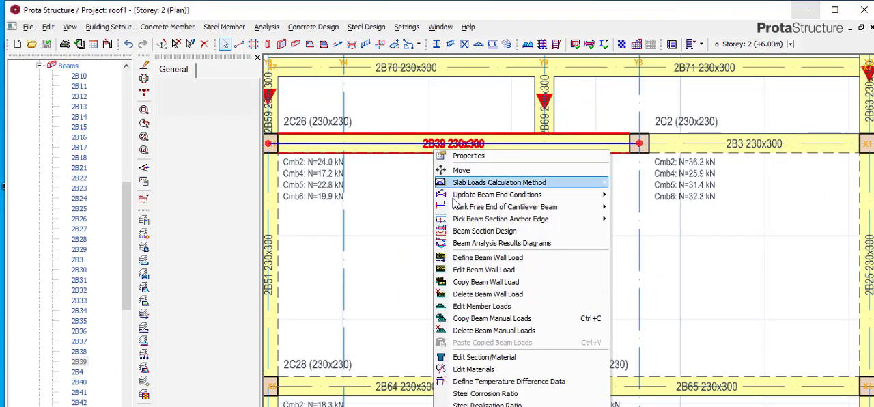
click(486, 270)
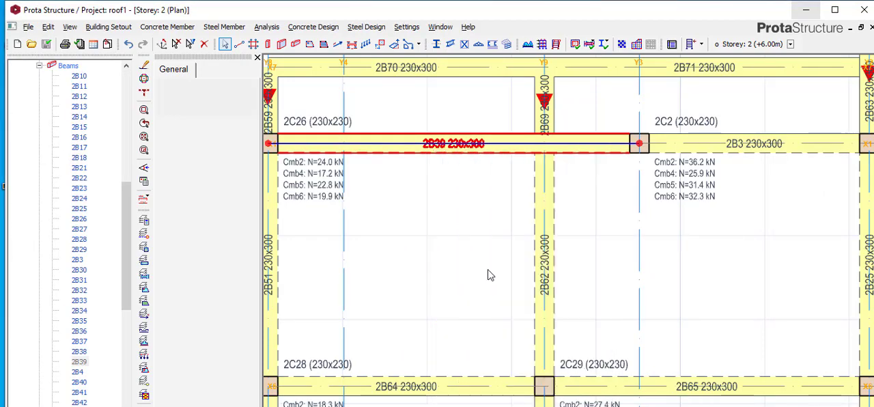
click(539, 318)
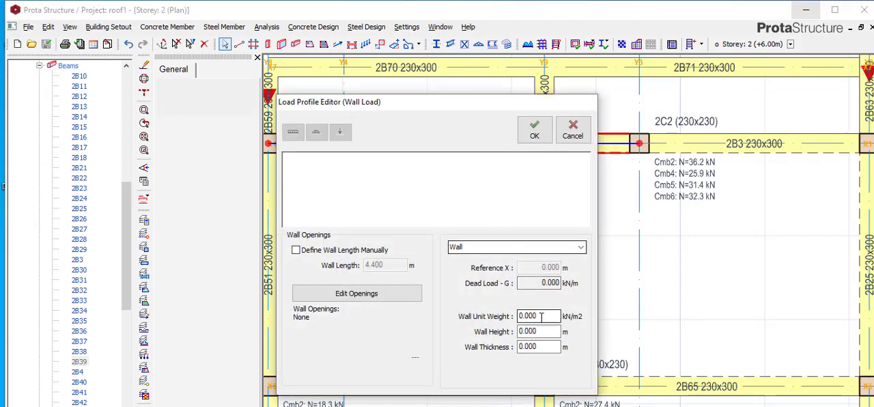
- Define the wall load on beam 2B39 with unit weight 1 kN/m2, height 1 m and thickness 0.23 m
double_click(540, 318)
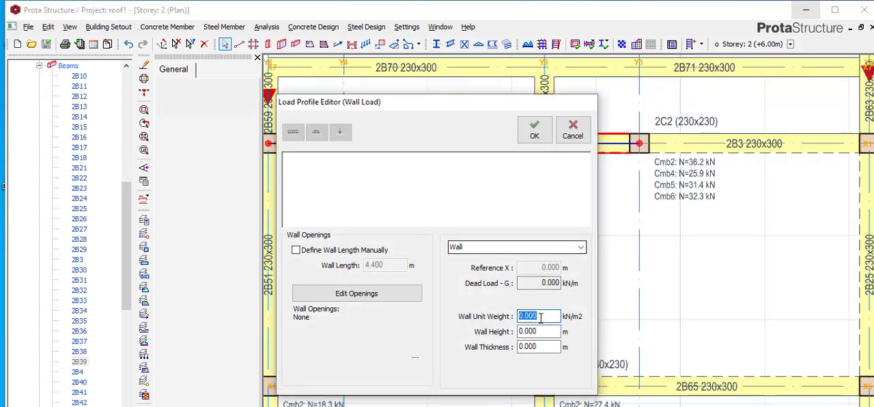
text(1)
key(Return)
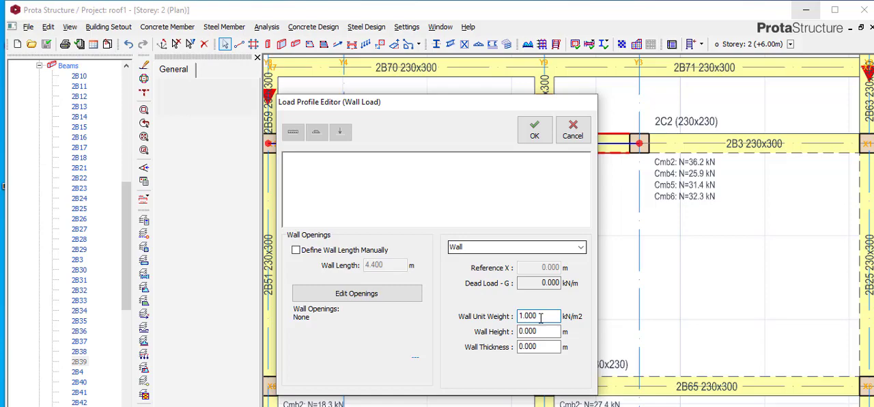
double_click(543, 331)
text(1)
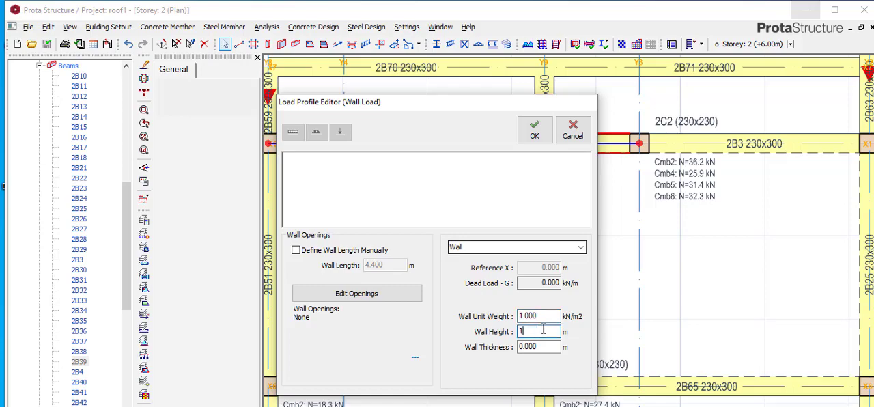
key(Return)
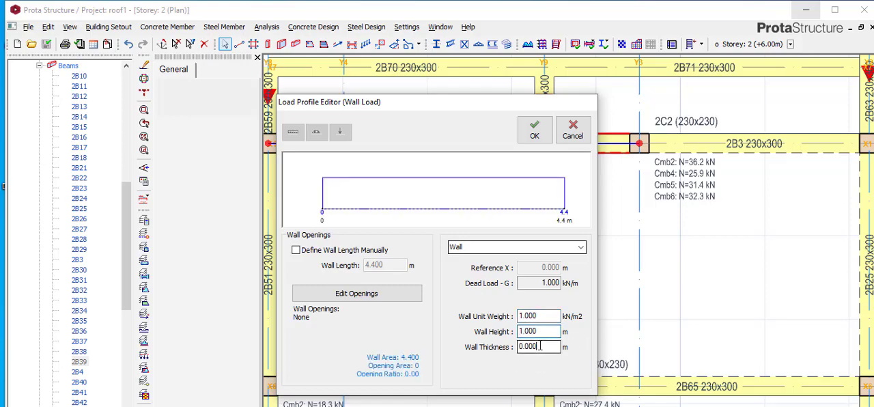
double_click(539, 346)
key(BackSpace)
text(0.23)
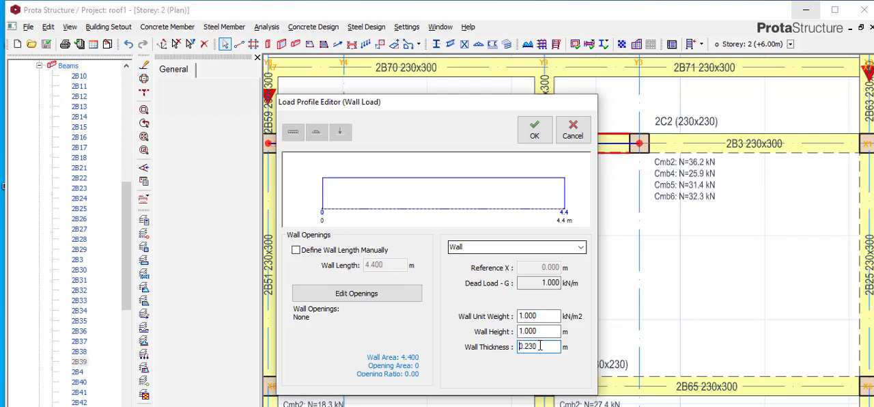
key(Return)
double_click(535, 282)
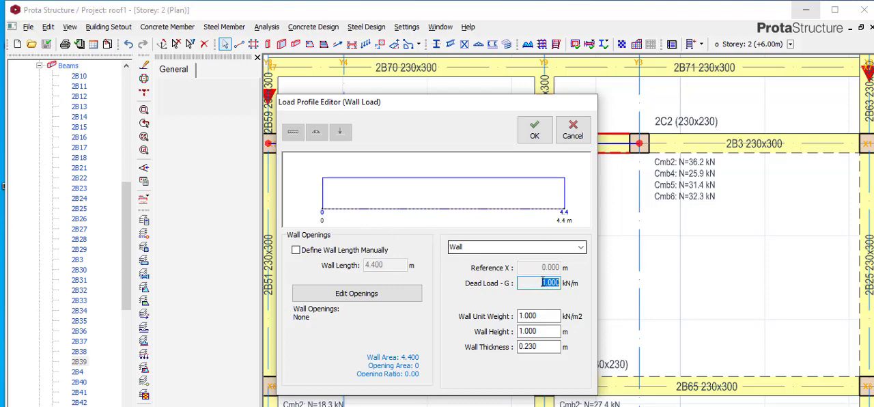
drag(539, 282, 579, 283)
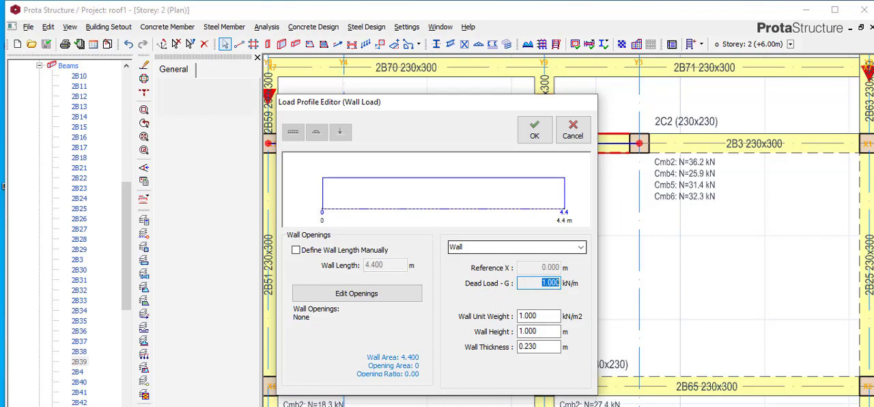
- Switch to Word and correct the serviceability load line to 1.0QK and 1.0*0.25, adding the unit KN/m to the result
key(alt+Tab)
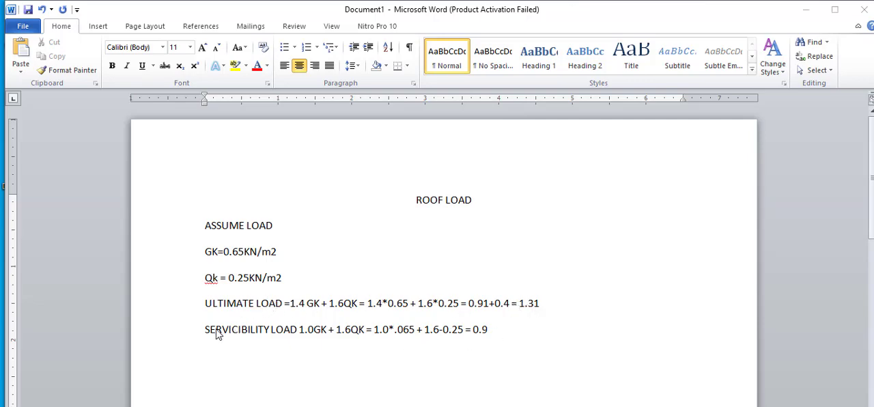
click(352, 328)
click(351, 329)
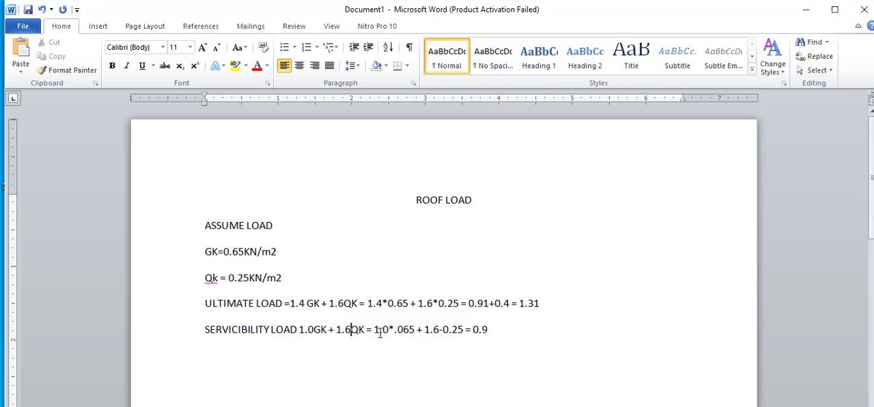
key(BackSpace)
text(0)
key(BackSpace)
text(0)
key(Delete)
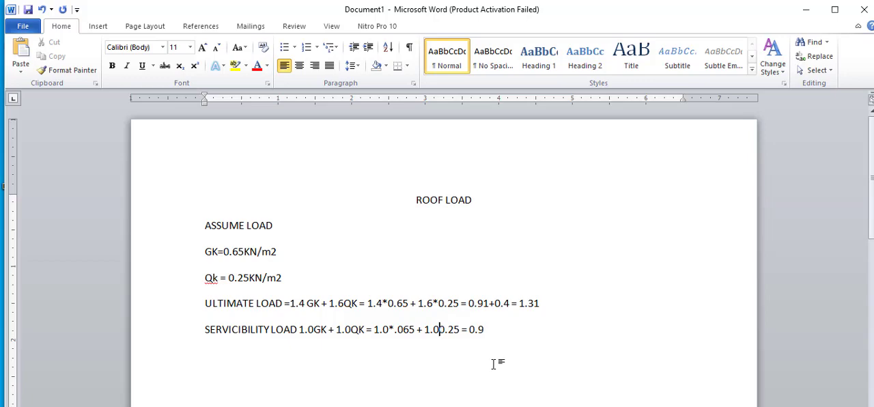
text(*)
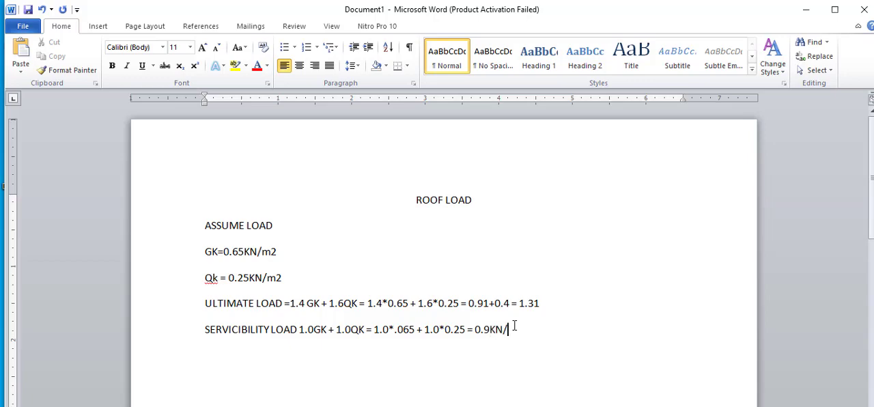
text(m2)
drag(470, 330, 500, 330)
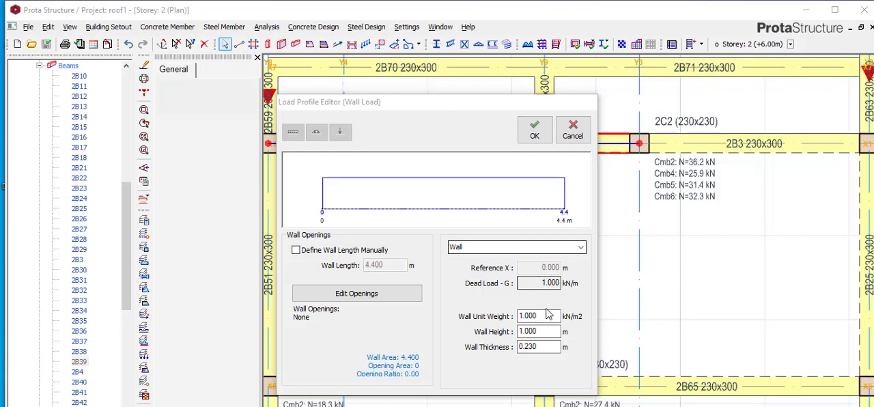
- Return to ProtaStructure, recheck the comment in roof.jpeg, and cancel the wall load edit on beam 2B39
drag(544, 316, 523, 320)
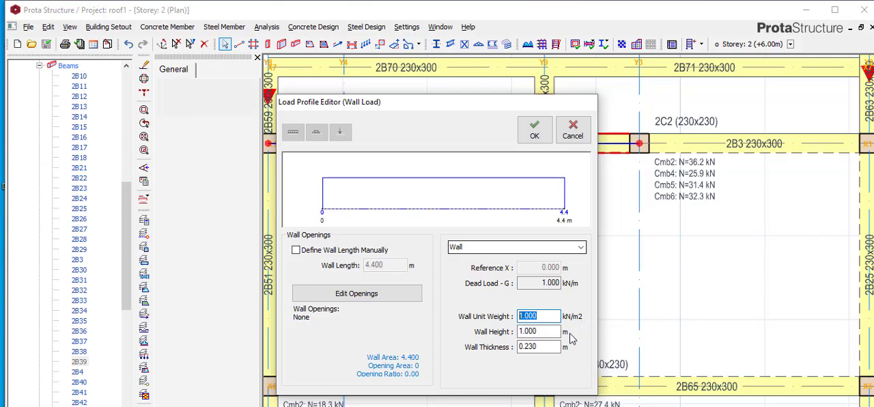
double_click(545, 315)
click(546, 316)
drag(547, 317, 517, 317)
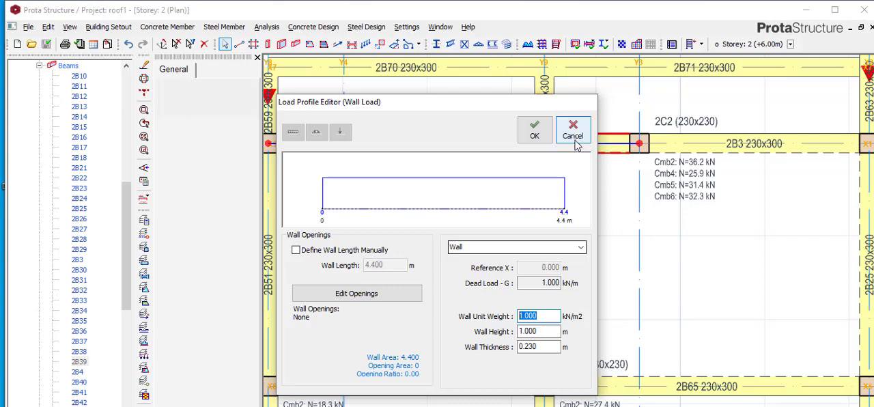
key(alt+Tab)
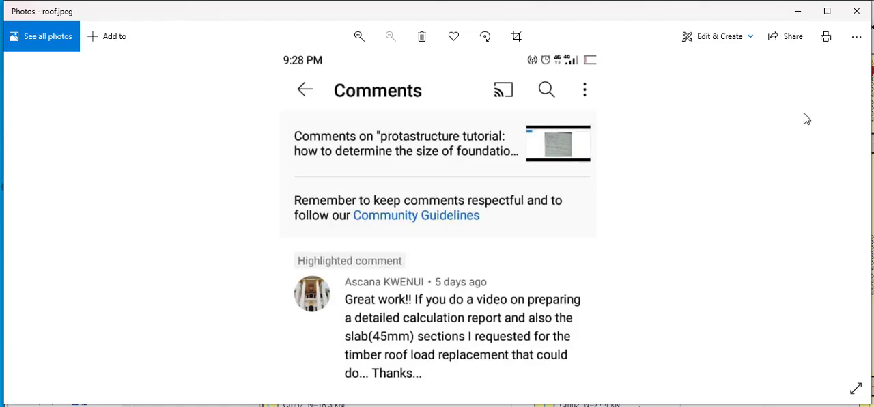
click(793, 15)
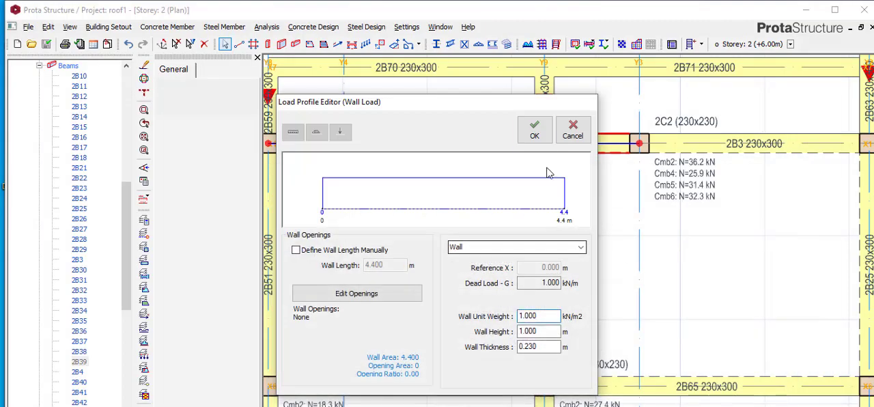
click(572, 128)
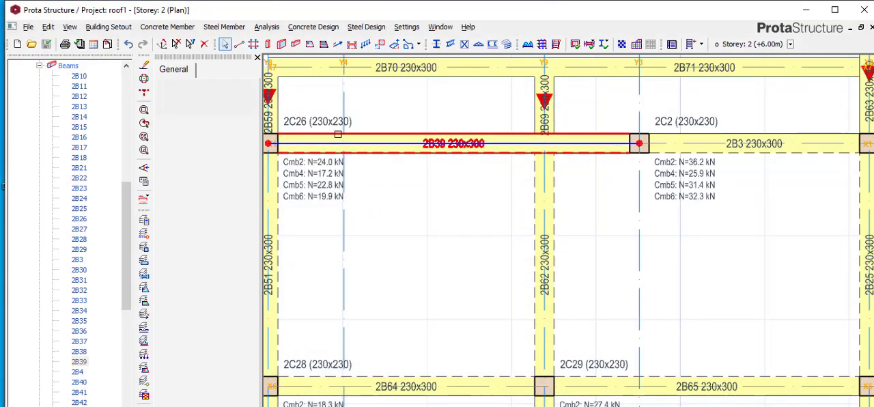
- Start the Slab command and set the slab thickness to 45 mm
click(310, 44)
double_click(229, 130)
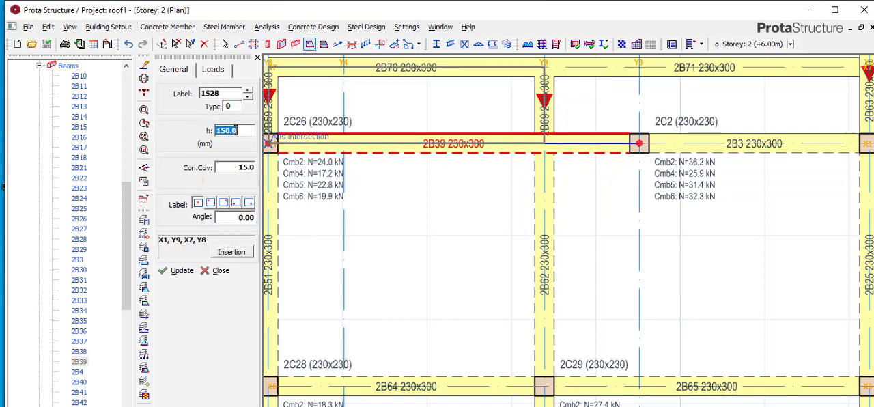
text(45)
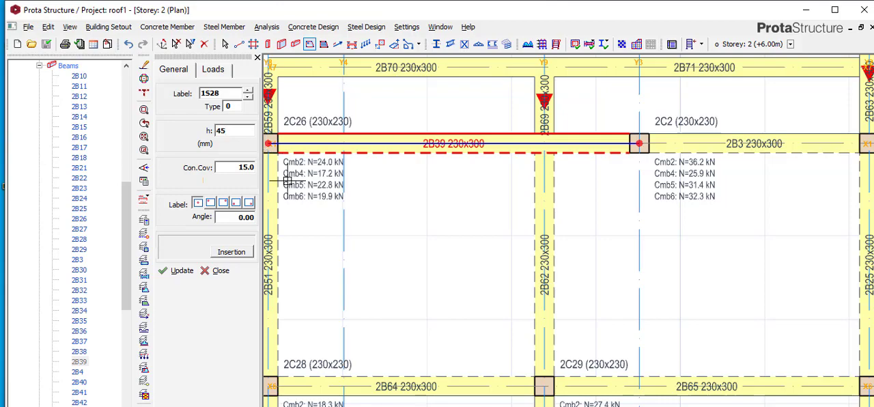
click(285, 169)
- Set the new slab's imposed load to 0
click(212, 71)
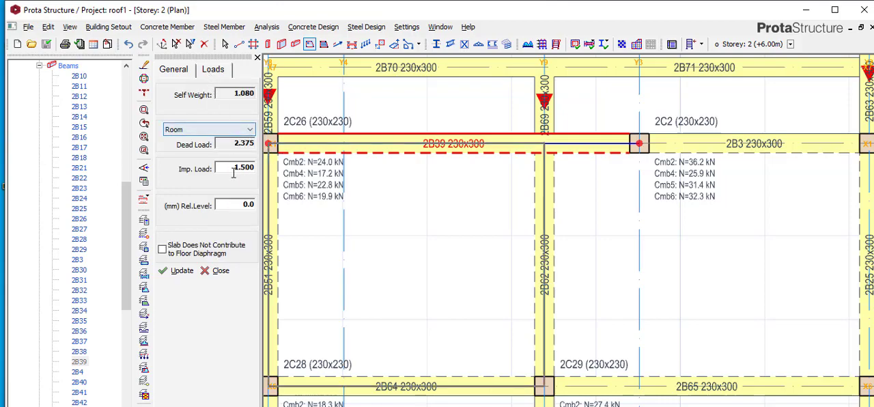
click(238, 129)
click(237, 199)
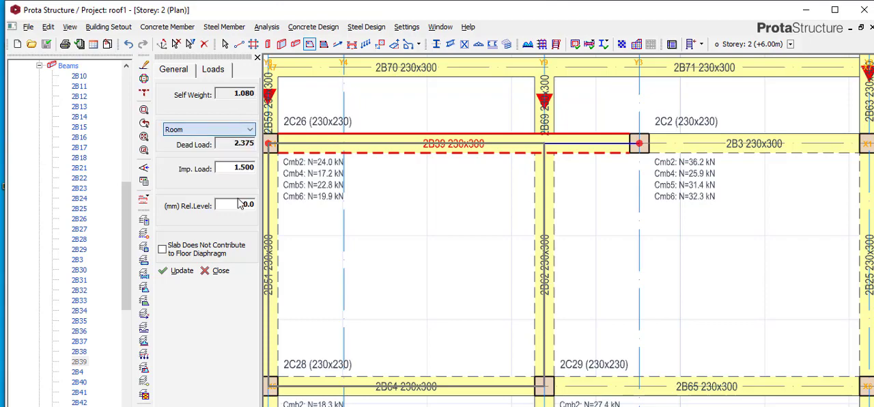
double_click(226, 143)
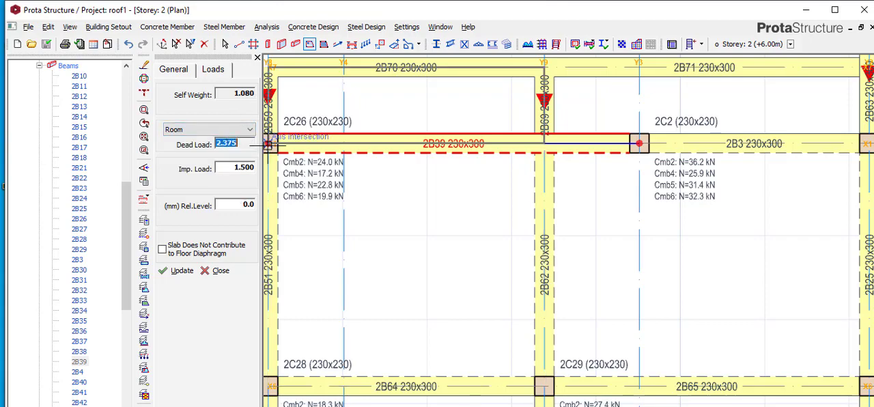
double_click(232, 168)
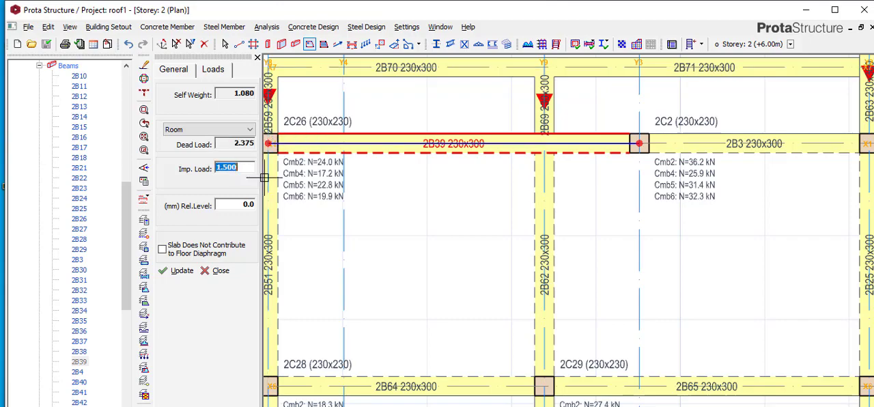
text(0)
key(Tab)
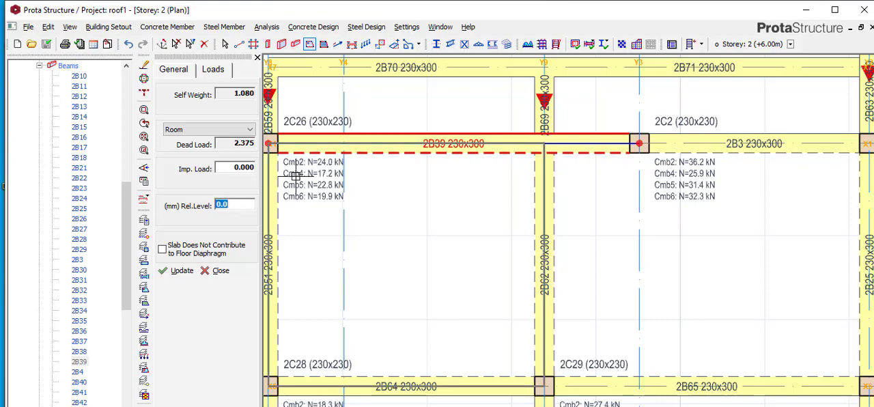
- Switch the new slab's load type from Room to Enter Value and set its dead load to 0
double_click(228, 92)
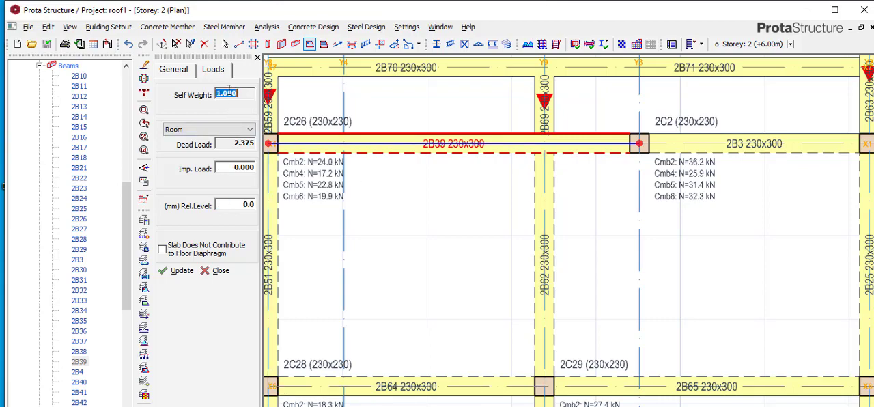
double_click(219, 145)
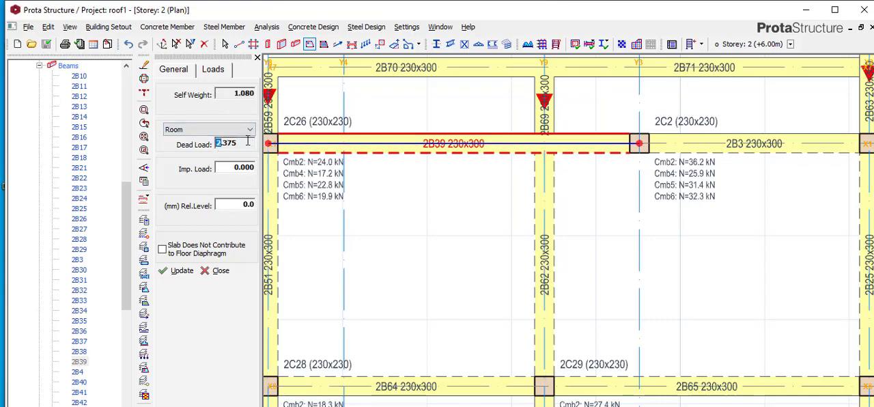
click(196, 130)
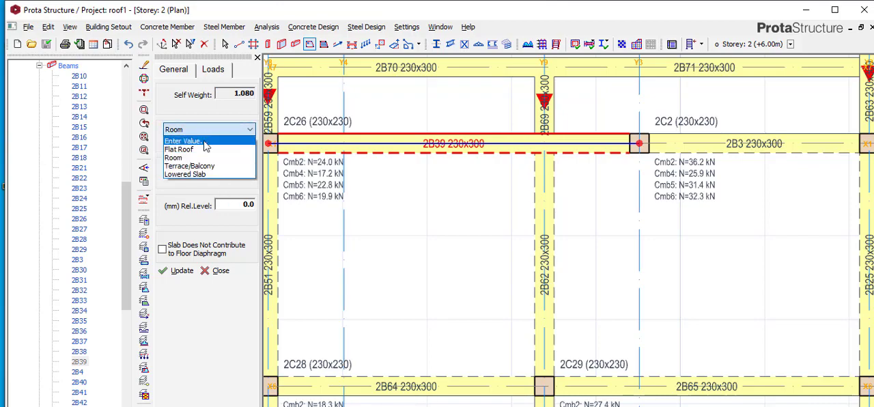
click(204, 142)
double_click(220, 143)
text(0)
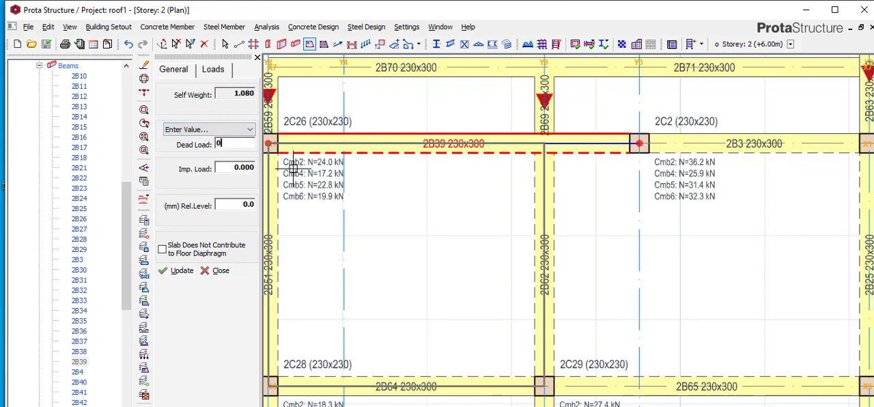
double_click(240, 170)
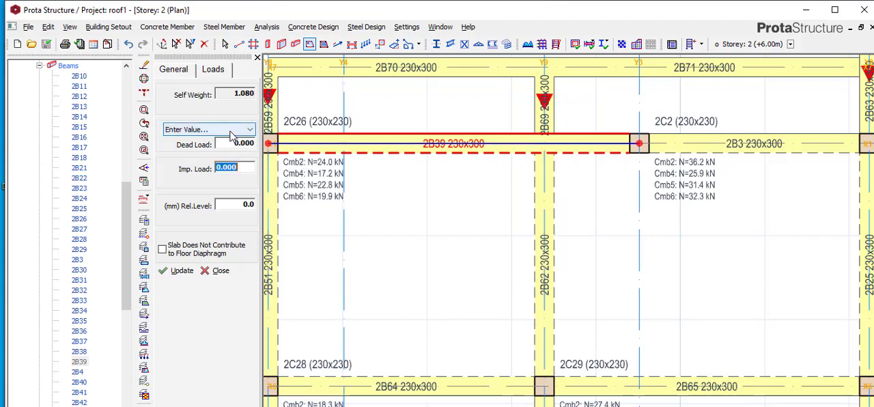
- Reselect Enter Value, enter the slab's dead load as 0 again, and review its self weight and general properties
click(209, 130)
click(206, 142)
double_click(227, 144)
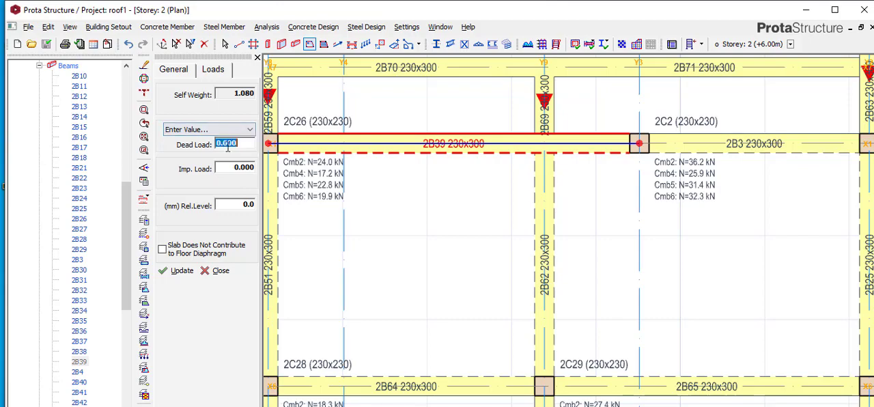
text(0)
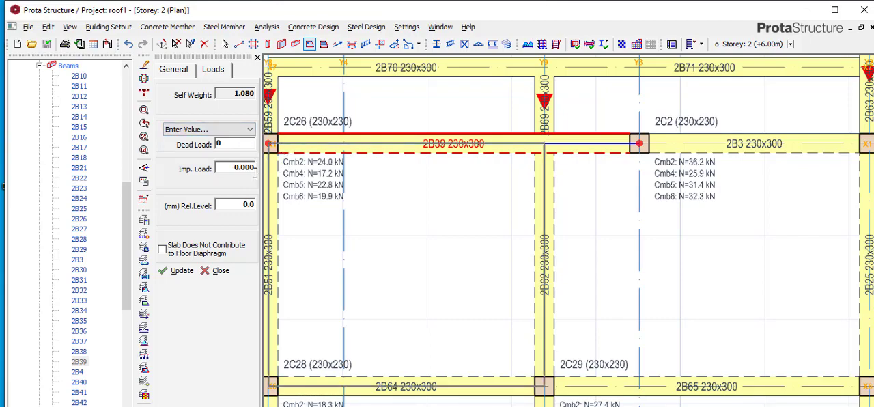
double_click(248, 171)
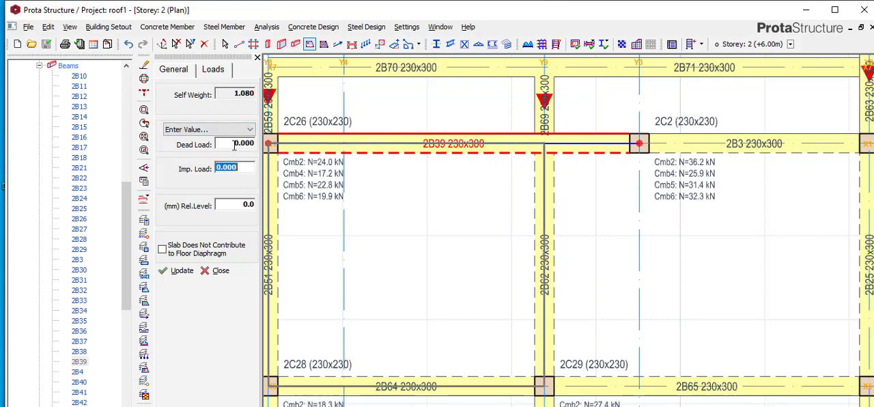
double_click(236, 94)
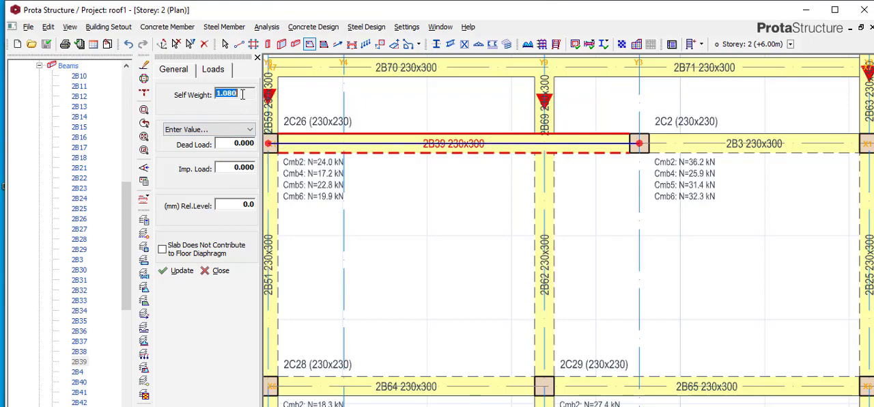
click(170, 69)
click(206, 76)
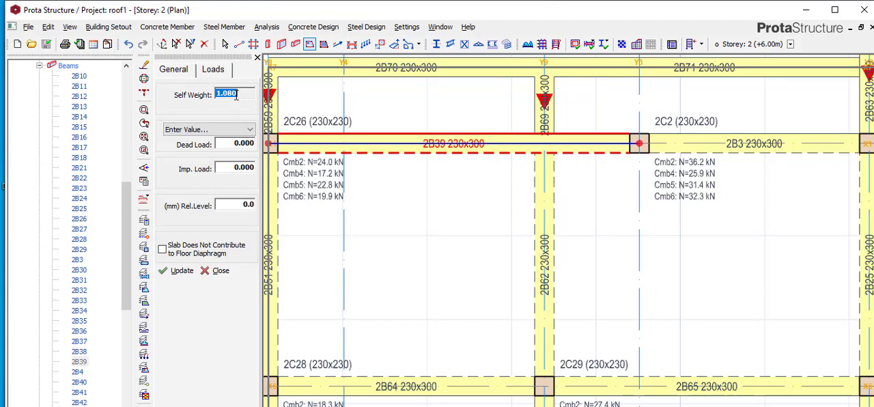
- Try the 45 mm slab in the bay between beams 2B39 and 2B64, and delete that one-way slab
click(383, 252)
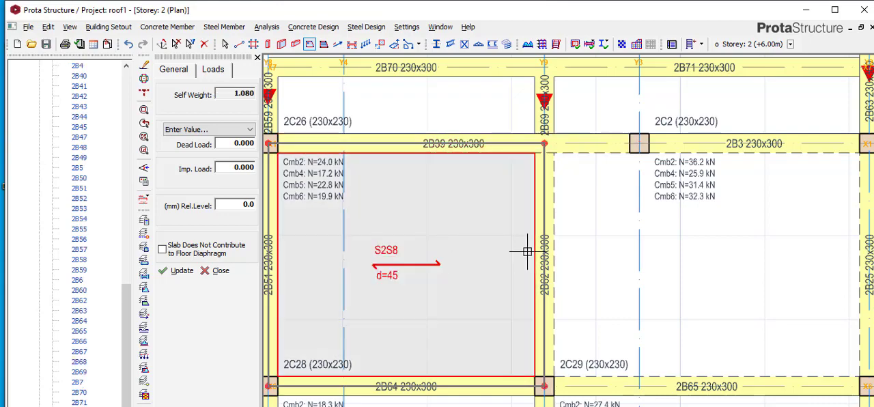
key(Escape)
click(406, 265)
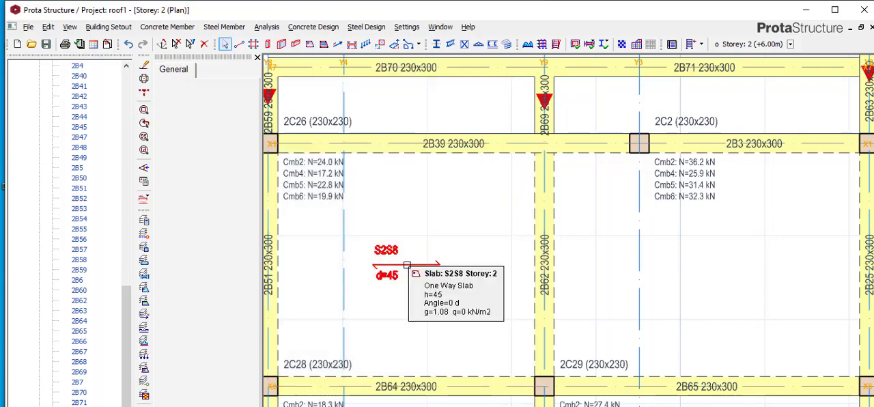
key(Delete)
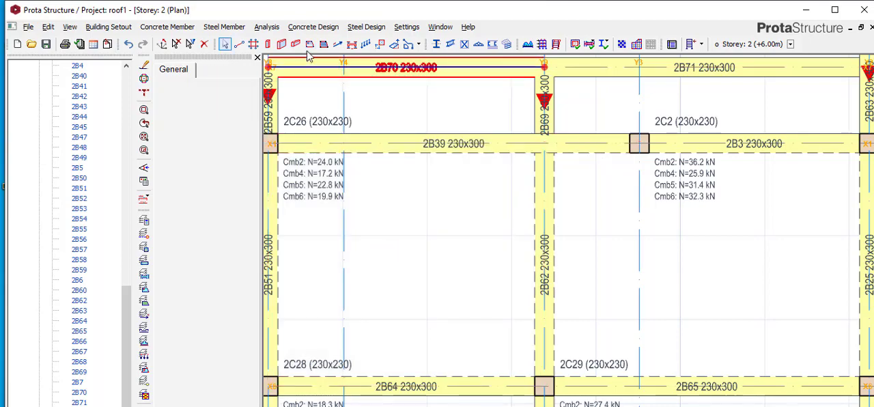
- Start a new slab and set its type to 1
click(309, 44)
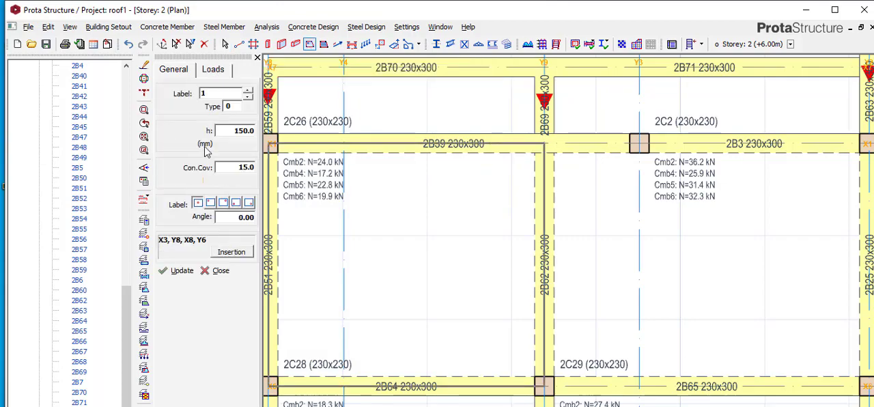
click(237, 106)
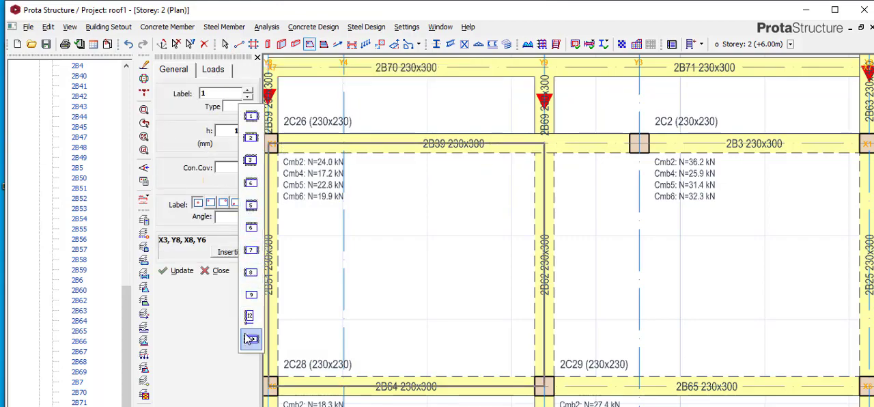
click(252, 117)
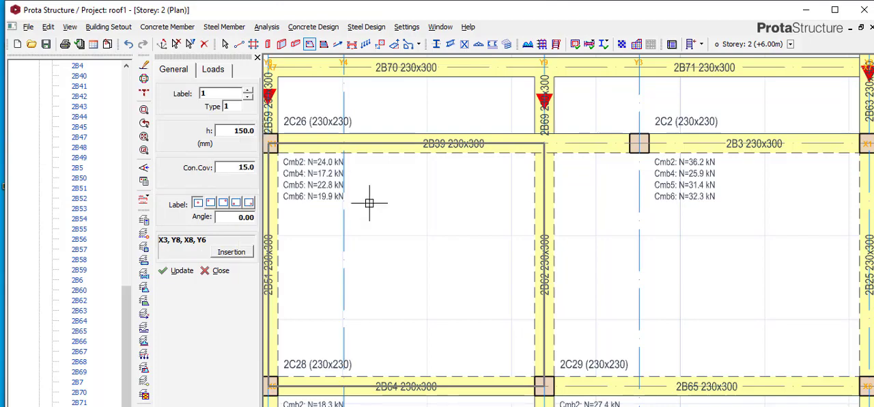
- Try inserting the 150 mm type 1 slab in the bay bounded by axes X1, X6, Y8 and Y9
scroll(351, 238, down, 2)
scroll(351, 237, down, 1)
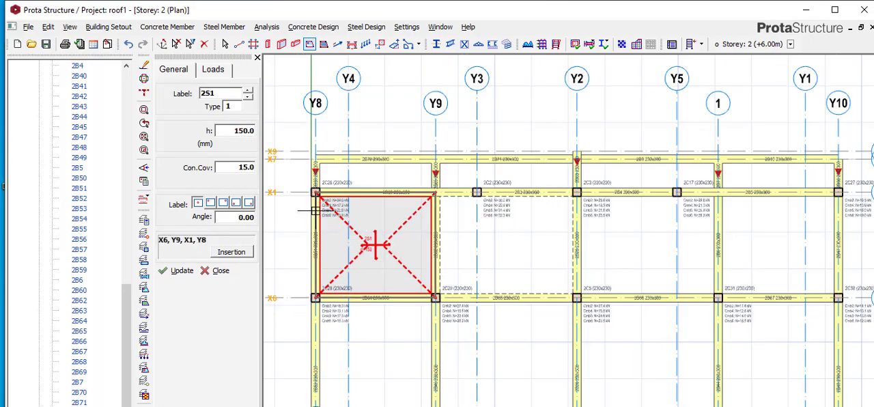
click(322, 210)
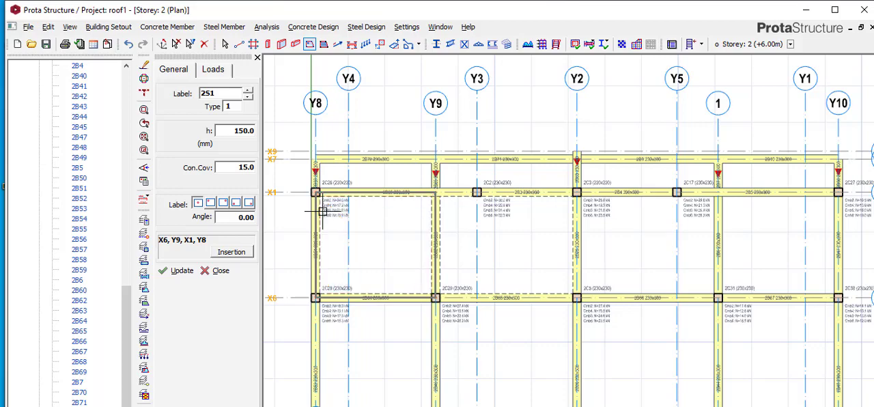
- Set the type 1 slab's thickness to 45 mm and its imposed load to 0
double_click(232, 130)
text(45)
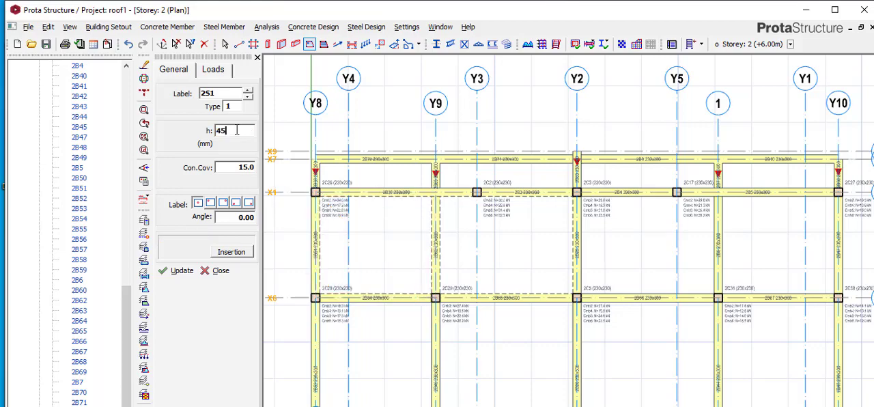
click(213, 71)
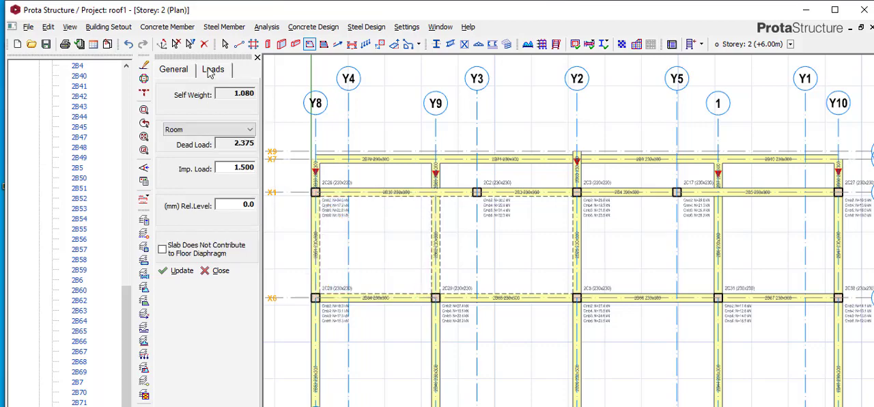
click(246, 133)
click(237, 139)
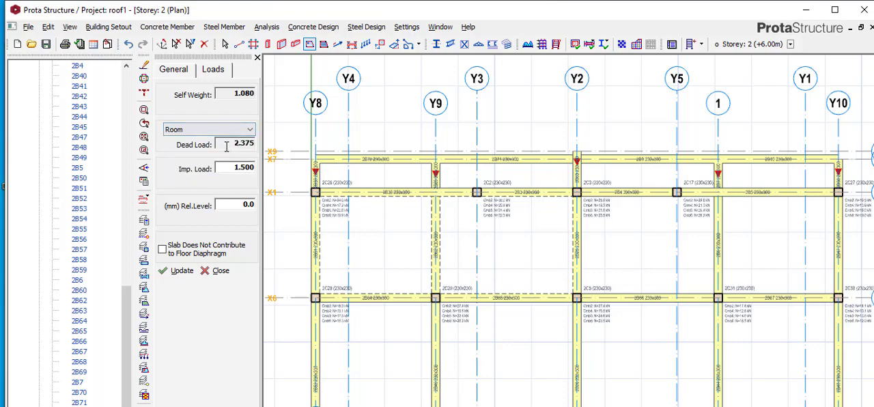
double_click(249, 145)
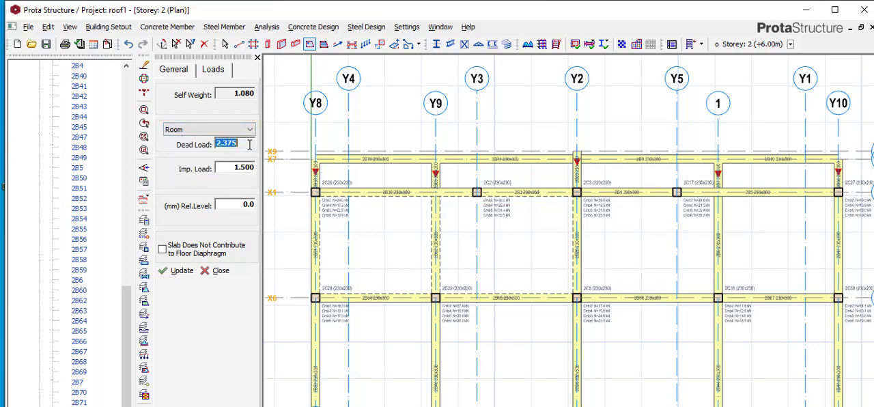
double_click(223, 168)
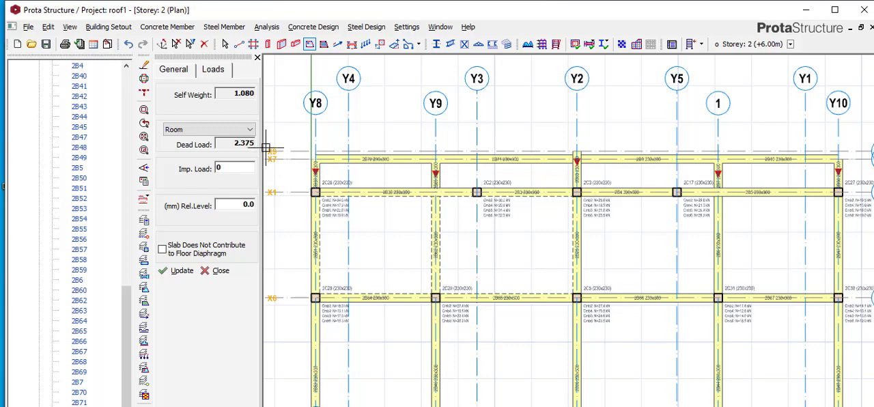
- Change the slab's load type to Enter Value and set the dead load to 0
click(243, 131)
click(237, 150)
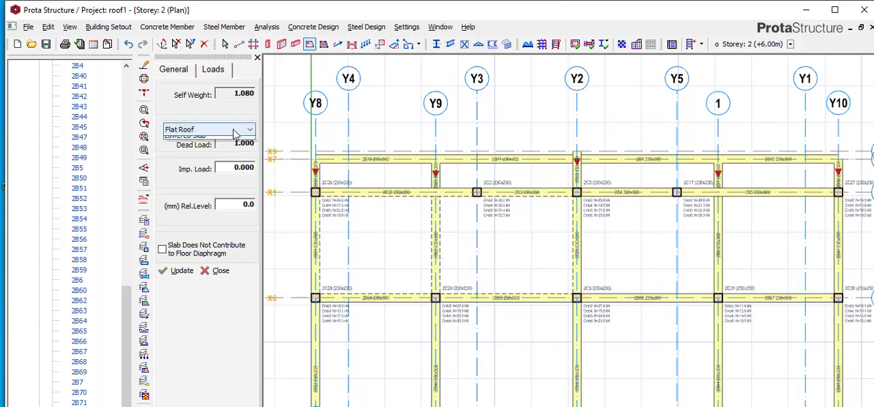
click(232, 131)
click(234, 141)
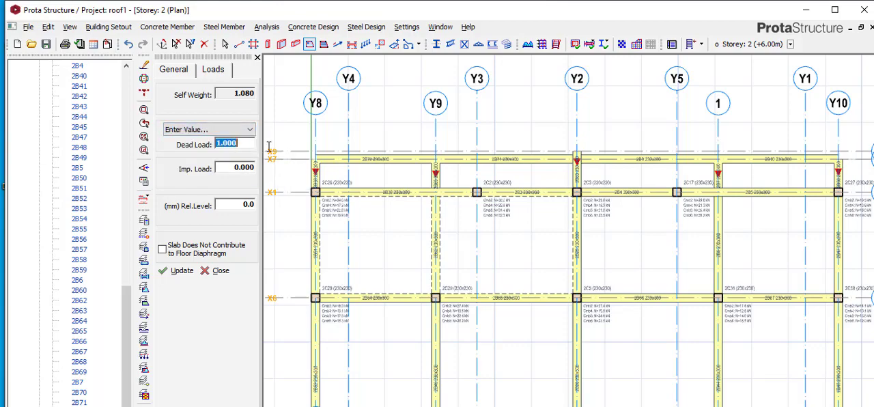
text(0)
key(Tab)
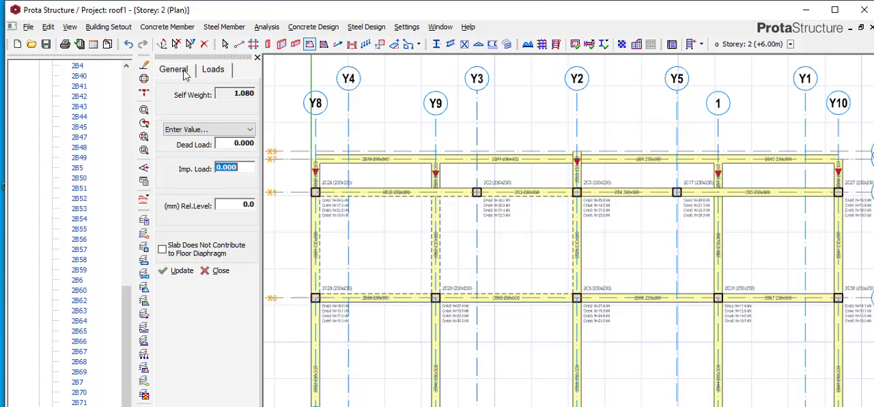
- Insert the 45 mm slab in the four bays from Y8 to Y2, covering X6–X1 and the narrow X1–X7 strip
click(183, 70)
click(359, 230)
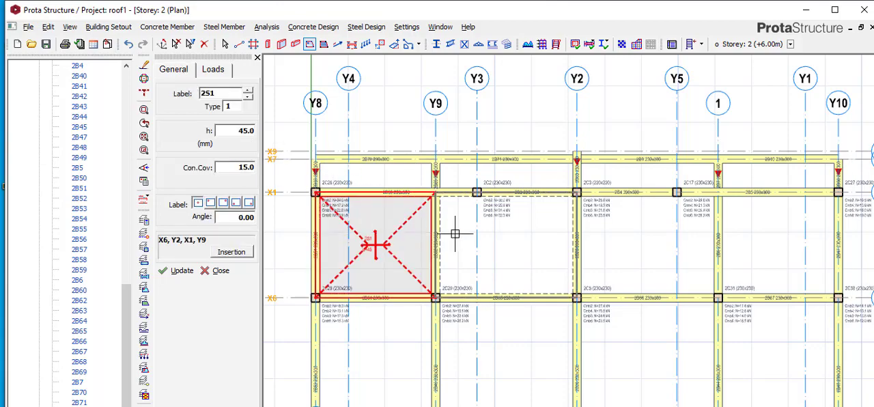
click(455, 234)
click(476, 175)
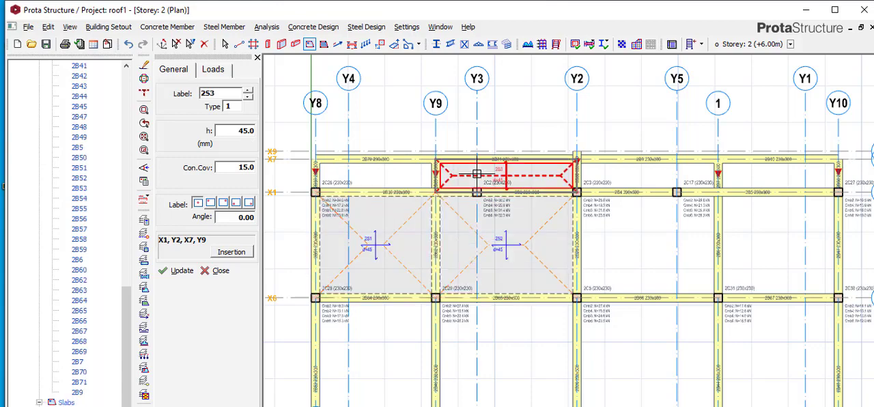
click(361, 173)
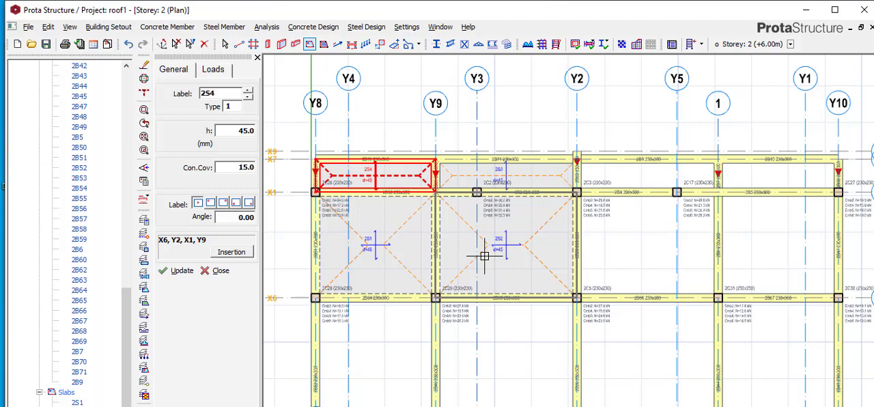
- Try the Flat Roof load type on the 45 mm slab and compare its dead load with the self weight
scroll(356, 203, down, 2)
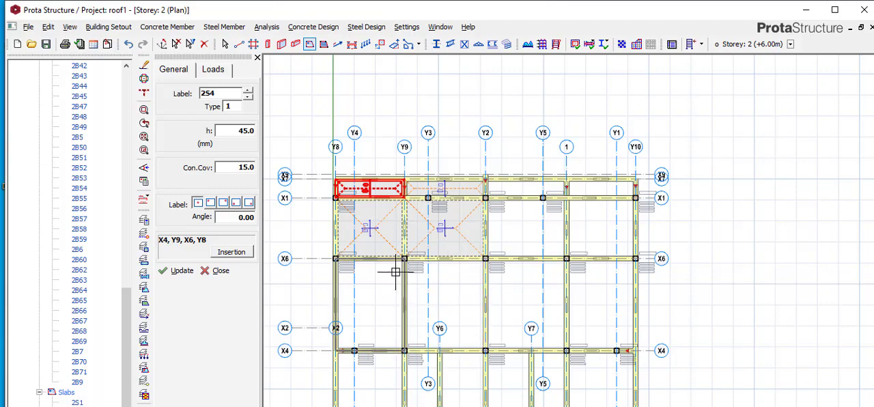
scroll(363, 213, up, 3)
scroll(340, 222, up, 2)
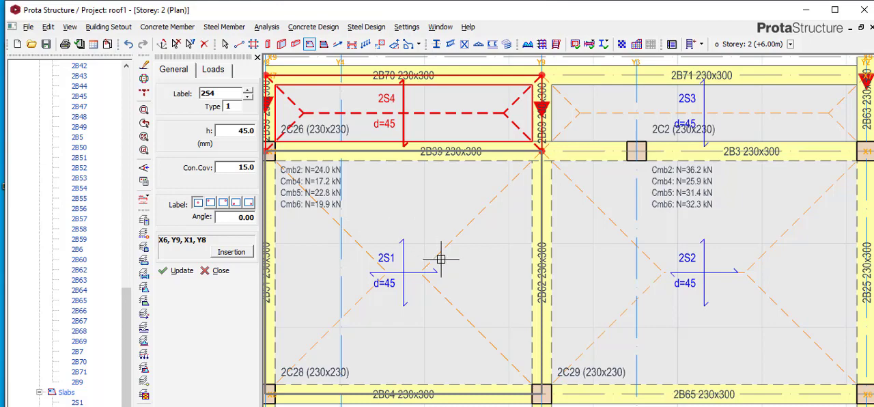
scroll(442, 261, down, 1)
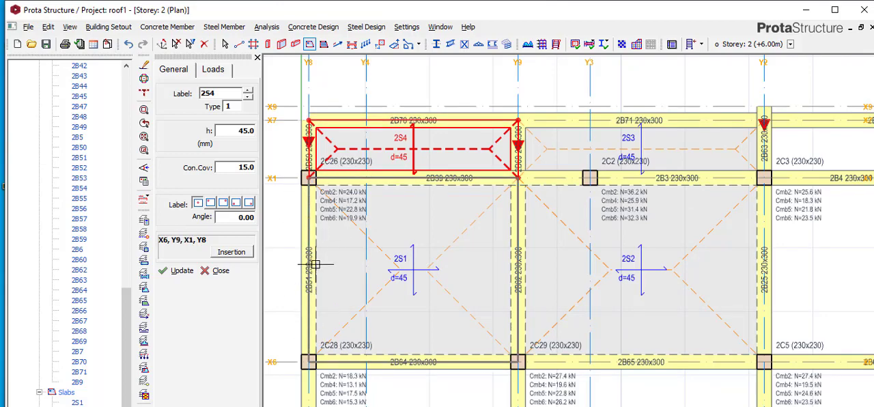
click(215, 72)
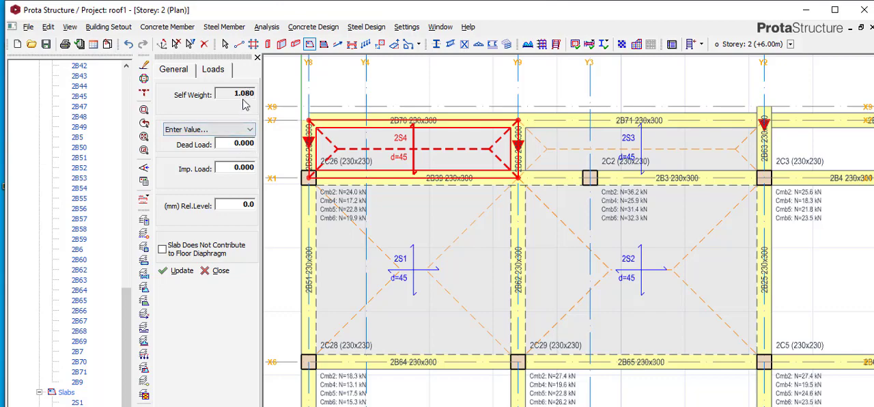
click(232, 131)
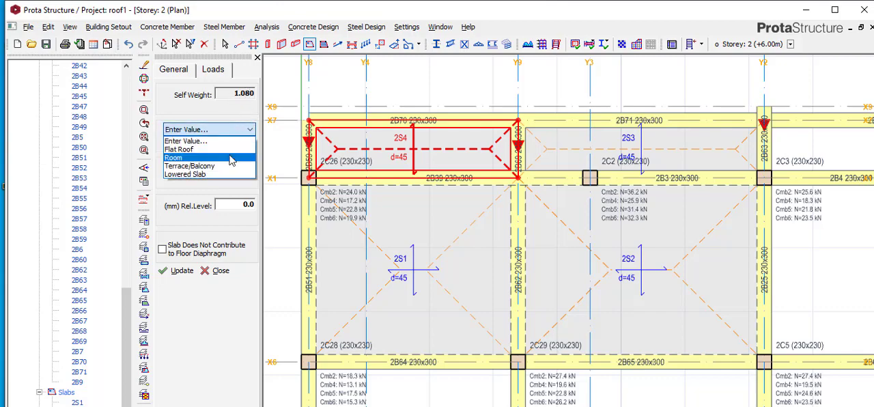
click(198, 150)
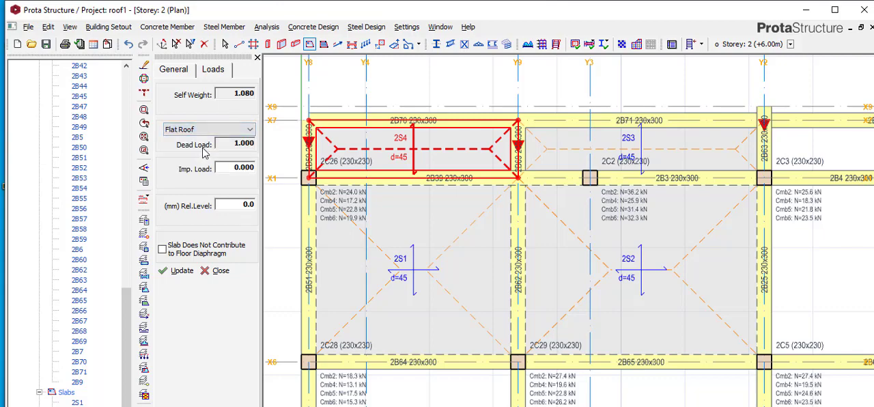
drag(217, 143, 261, 141)
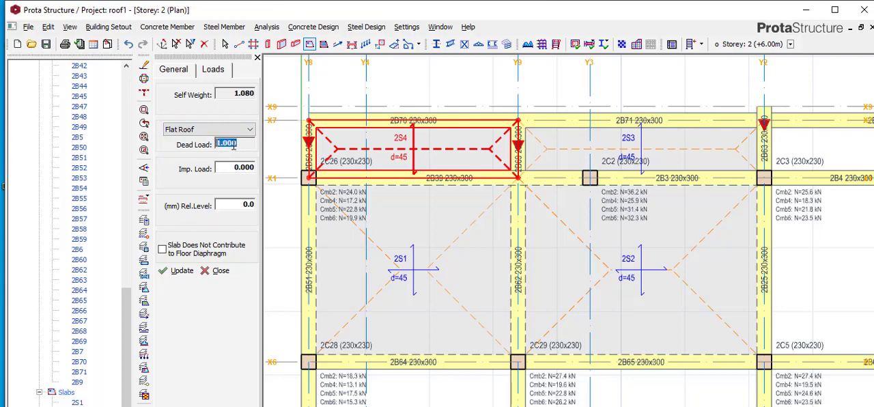
click(243, 94)
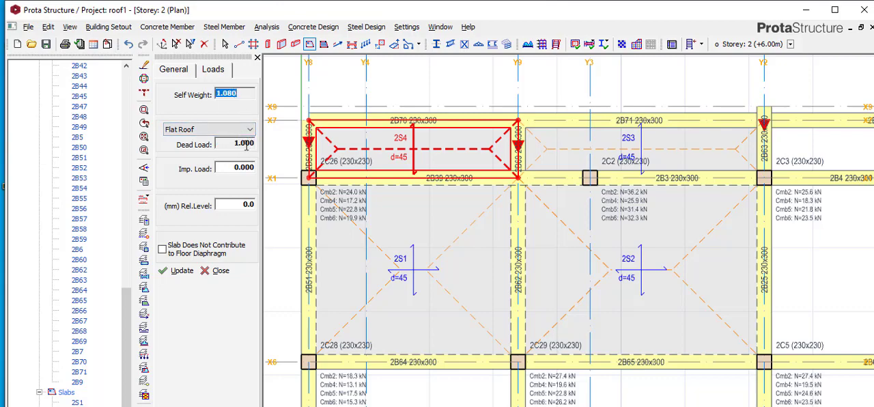
- Try a slab thickness of 10 mm and check the self weight it gives
click(176, 71)
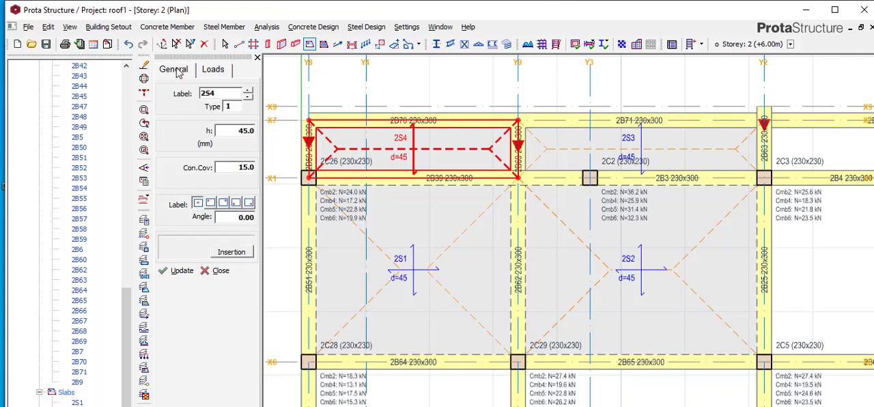
double_click(239, 134)
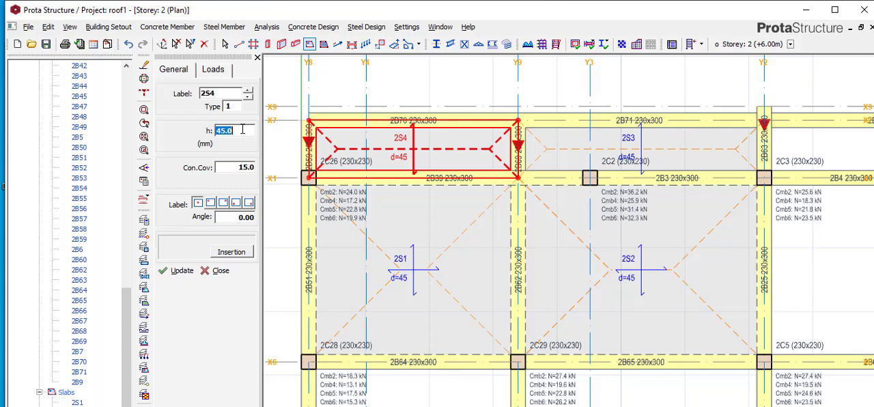
text(10)
click(217, 71)
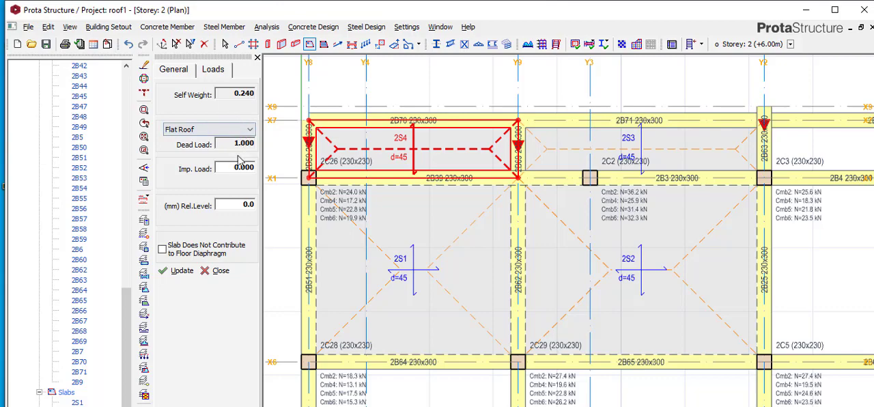
- Restore the slab's thickness to 45 mm
click(175, 70)
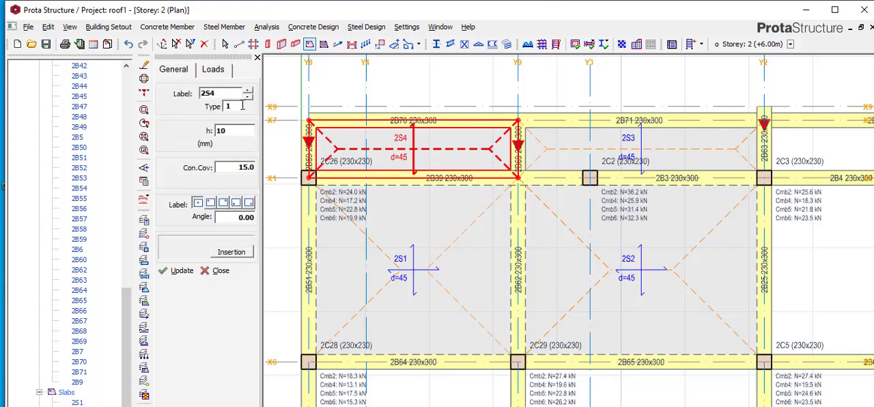
drag(239, 133, 180, 140)
text(45)
- Change the slab's load type to Enter Value, set the dead load to 0, and select the imposed load value
click(205, 68)
click(244, 130)
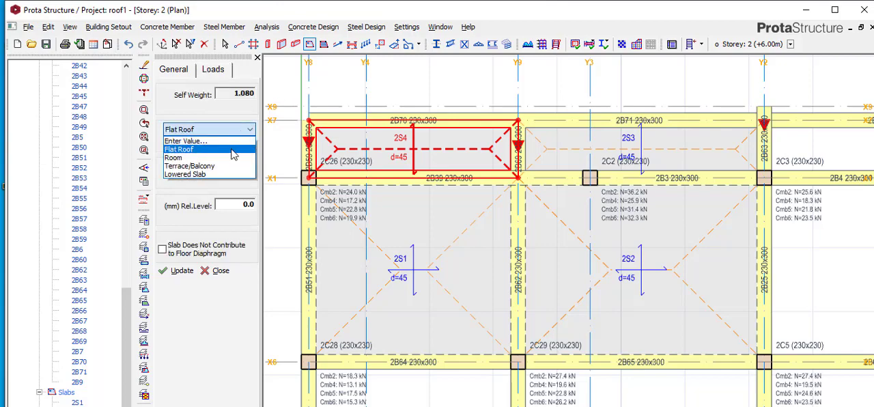
click(230, 140)
double_click(230, 145)
text(0)
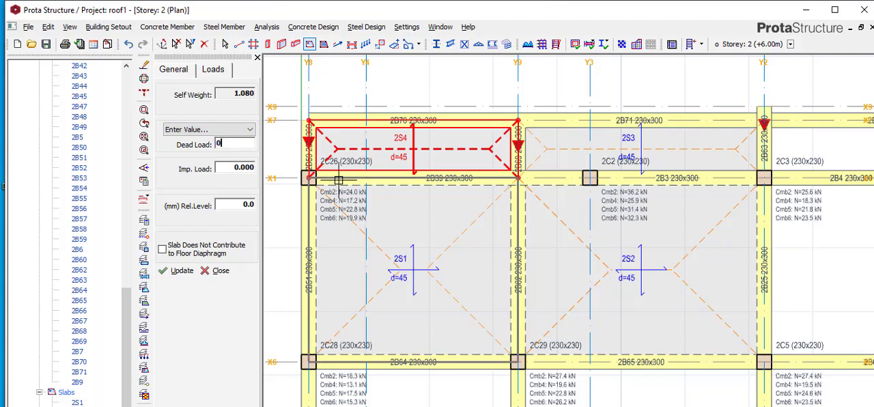
double_click(244, 167)
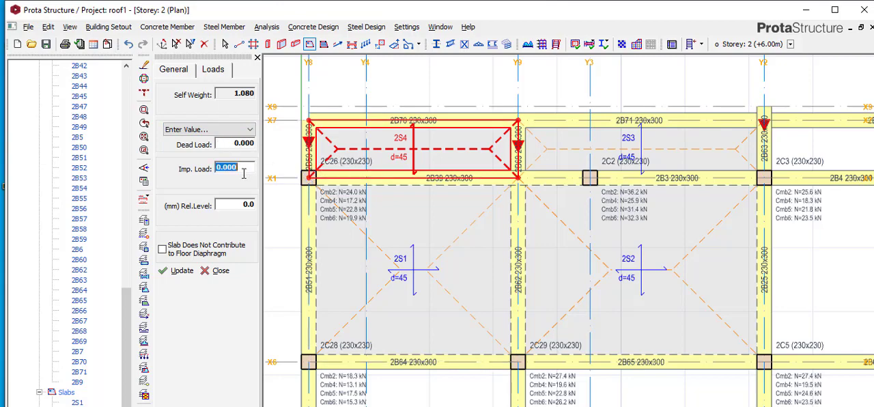
- Switch the slab's load type from Enter Value to the Flat Roof preset, keeping the preset's dead load
double_click(234, 93)
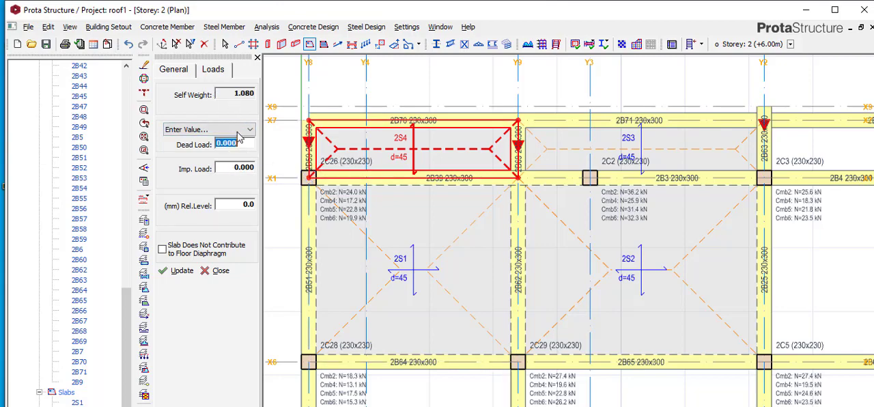
click(241, 130)
click(229, 151)
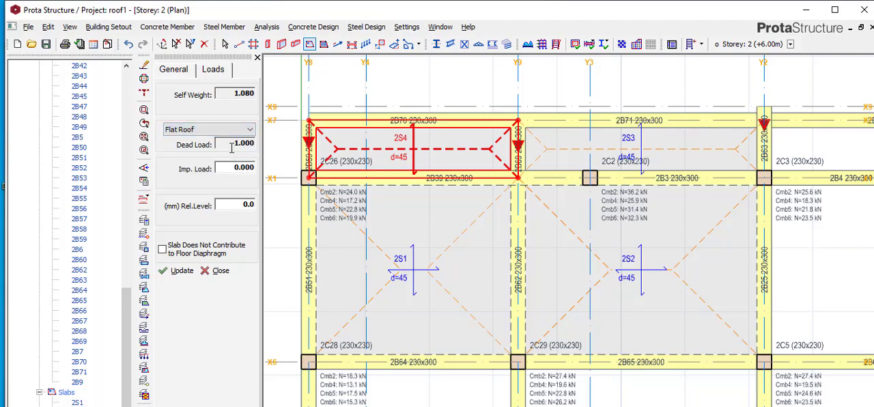
click(246, 147)
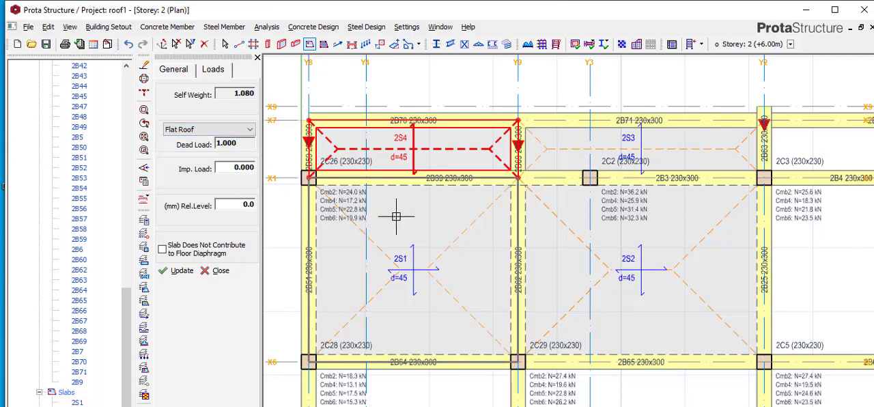
scroll(425, 215, down, 2)
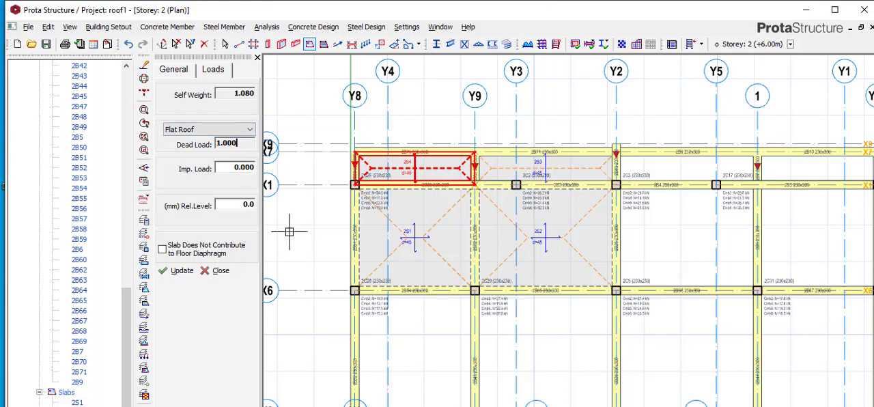
scroll(281, 208, down, 1)
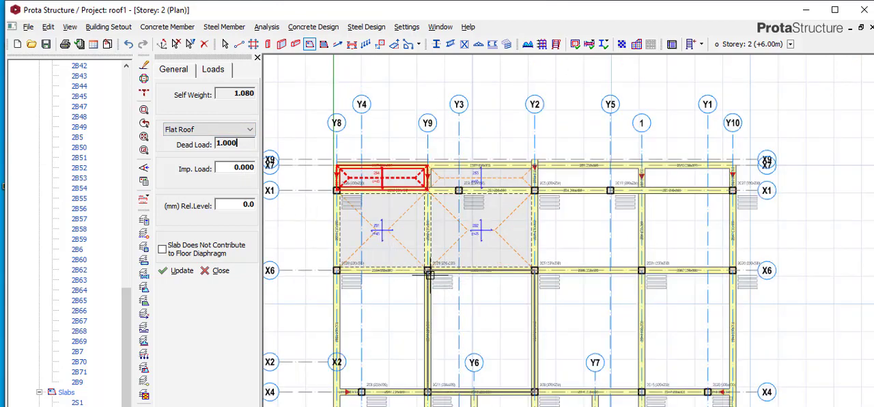